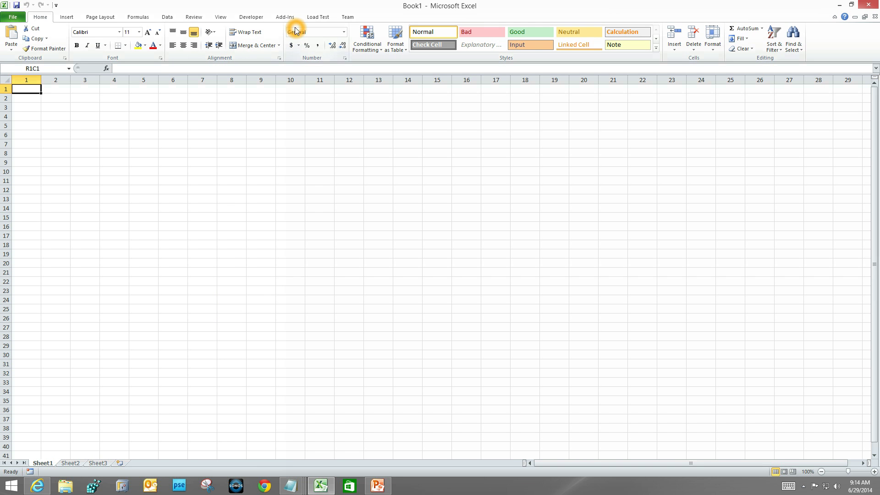
Step: Check in the ribbon customization options that the Developer tab is enabled, and accept the options
left_click(251, 18)
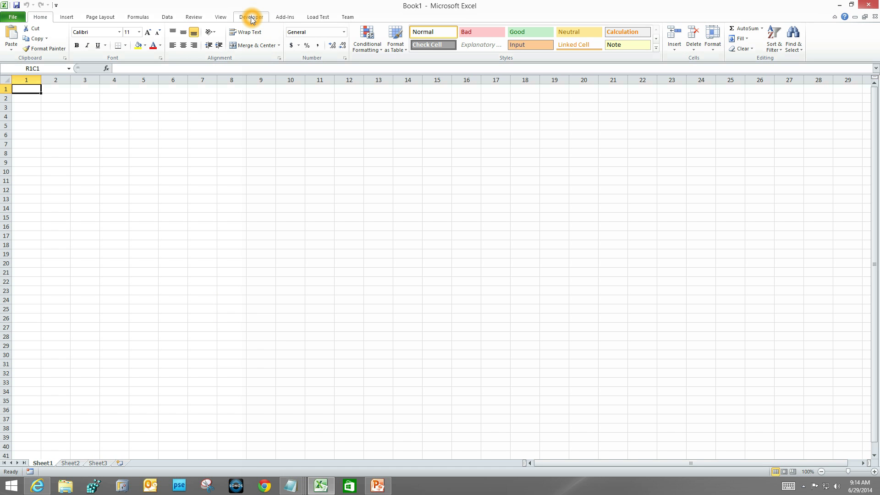
left_click(13, 17)
left_click(31, 201)
left_click(79, 113)
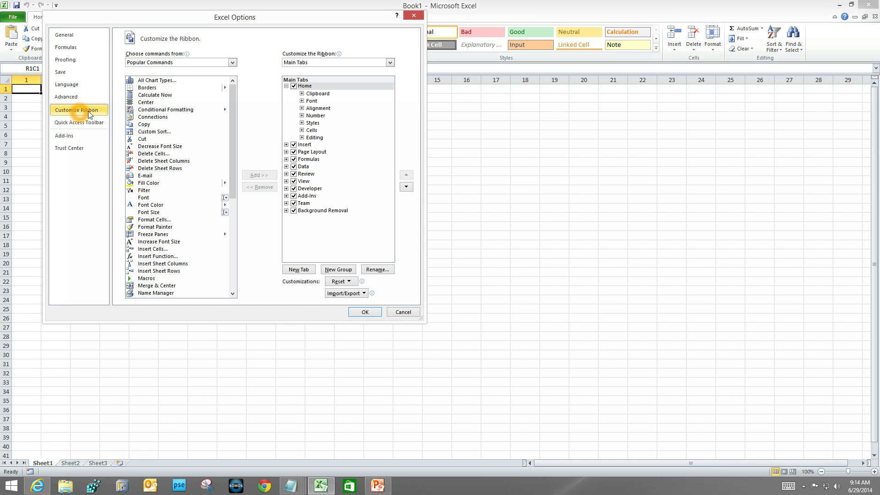
left_click(304, 189)
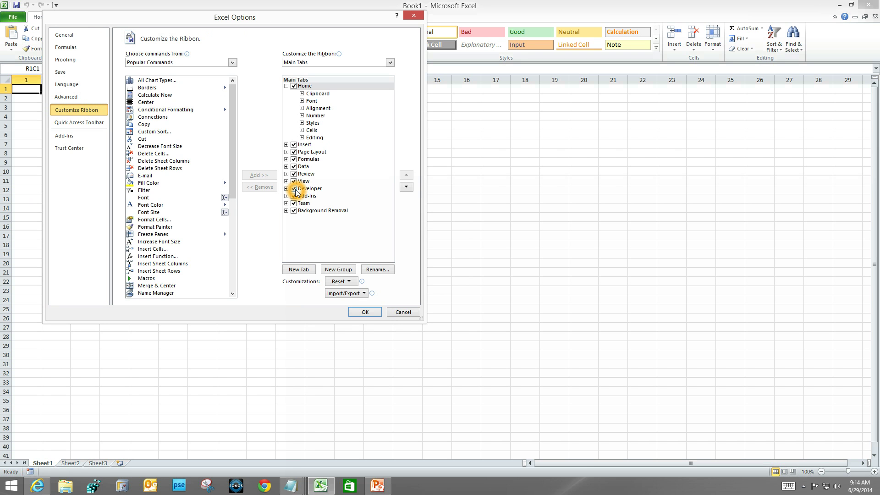
left_click(362, 313)
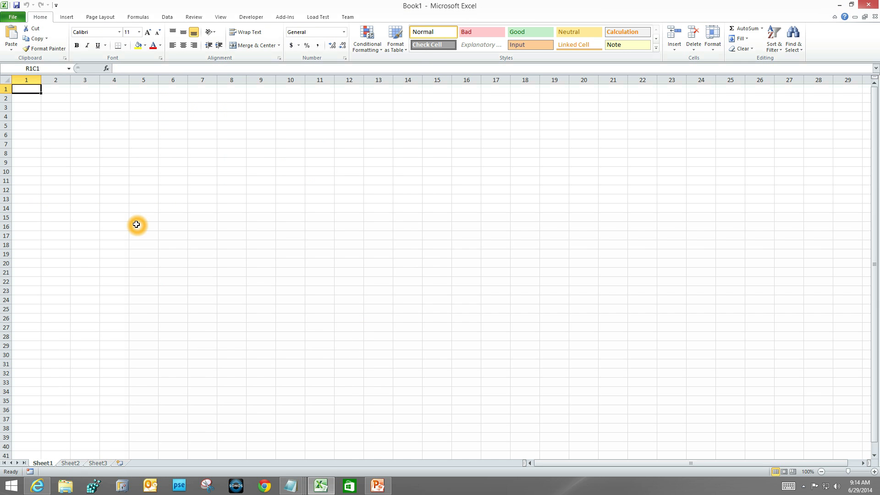
Step: Open the Visual Basic editor and add a reference to the Structure Office 1.0 Type Library to the VBA project
left_click(252, 17)
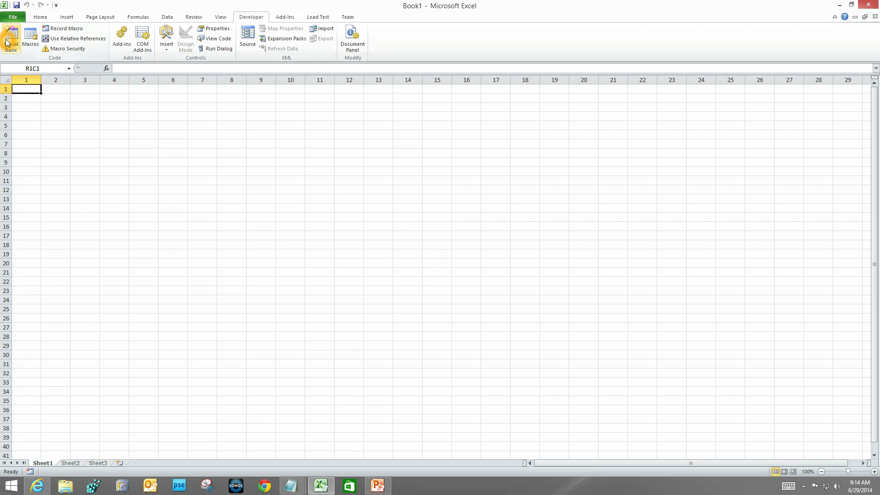
left_click(11, 41)
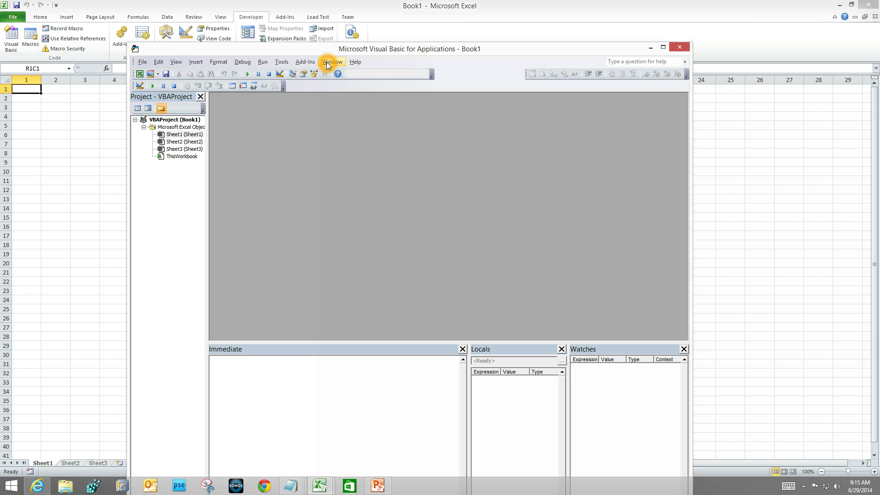
left_click(282, 62)
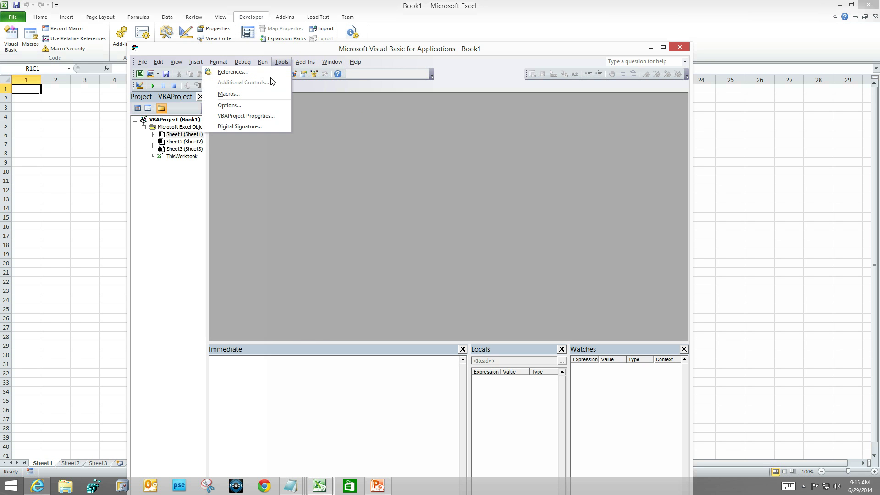
left_click(243, 73)
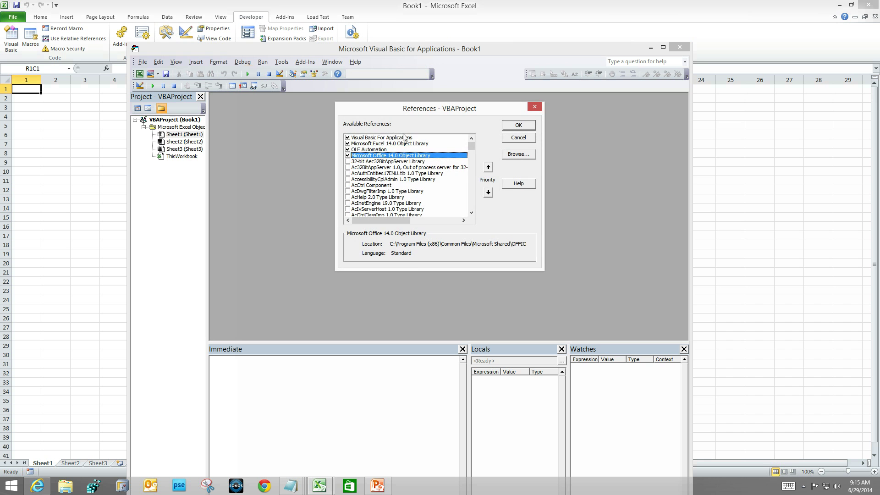
left_click_drag(470, 146, 466, 196)
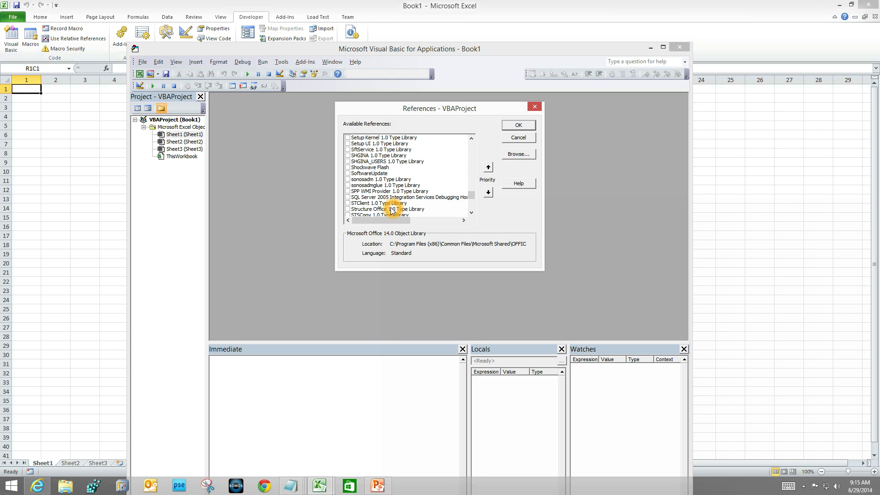
left_click(348, 209)
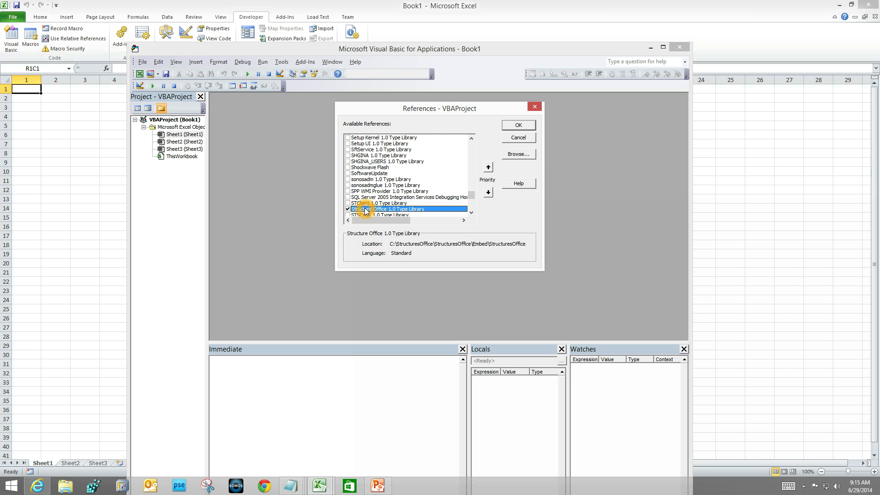
left_click(516, 125)
Step: Recheck the VBA project's references for the Structure Office 1.0 Type Library, and close the editor to return to the workbook
left_click(282, 62)
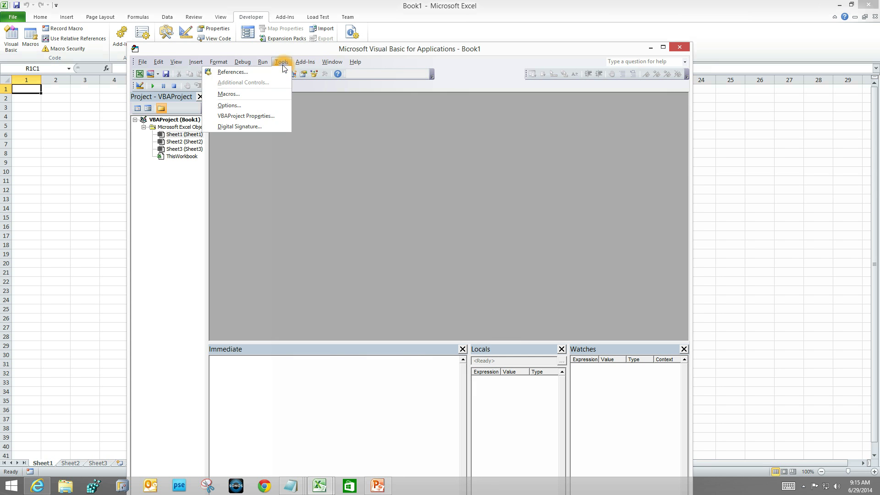
left_click(272, 73)
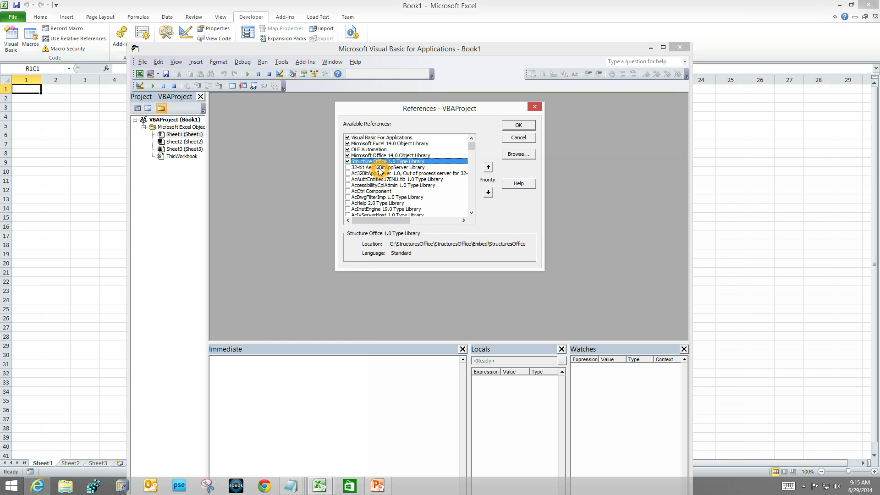
left_click(522, 127)
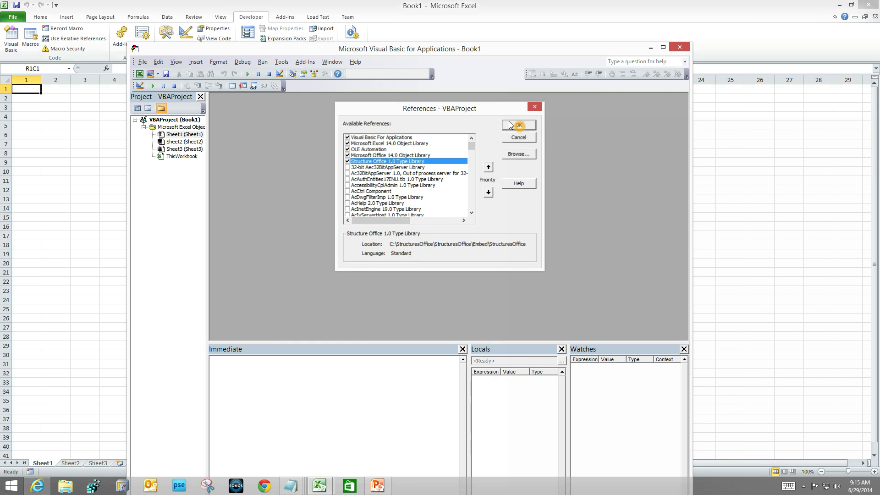
left_click(142, 64)
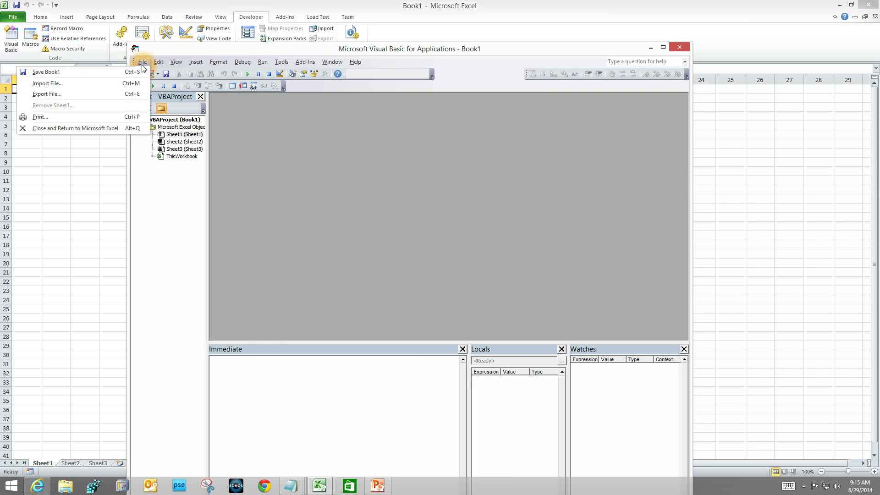
left_click(112, 128)
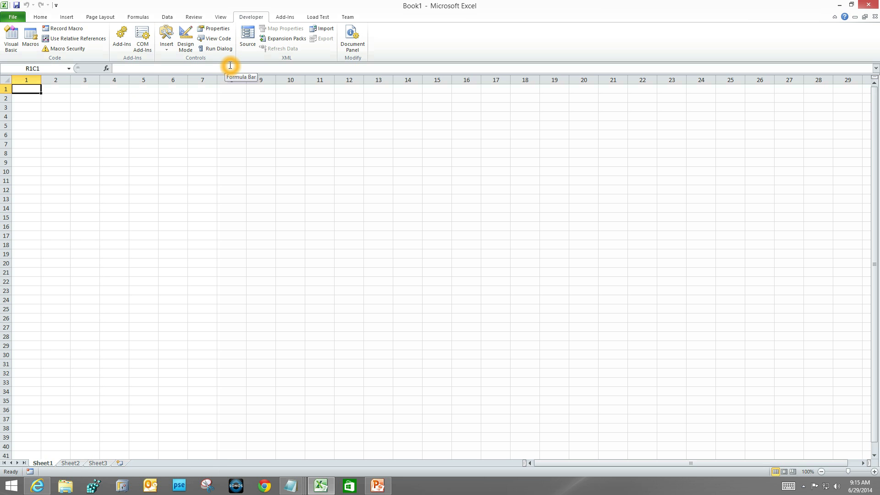
Step: Insert a new StructuresOffice.XSectionDocument object into Sheet1
left_click(66, 17)
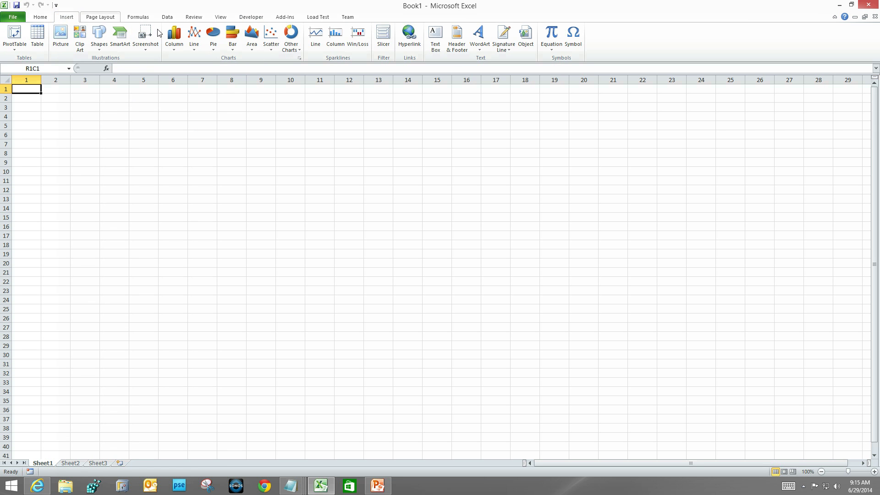
left_click(534, 40)
left_click(534, 40)
left_click_drag(256, 114, 256, 143)
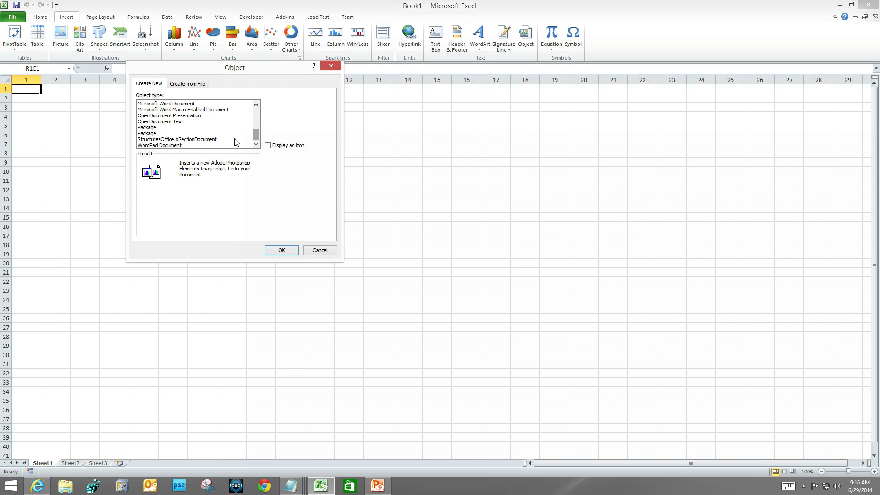
left_click(200, 139)
left_click(288, 249)
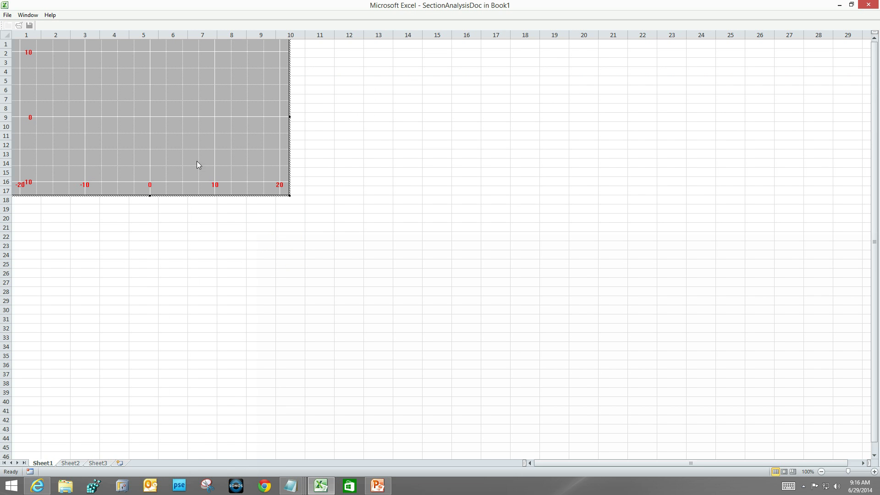
Step: End in-place editing of the embedded section object and return to the worksheet cells
left_click(332, 192)
left_click(284, 208)
left_click(280, 177)
left_click(293, 82)
left_click(290, 195)
left_click(253, 196)
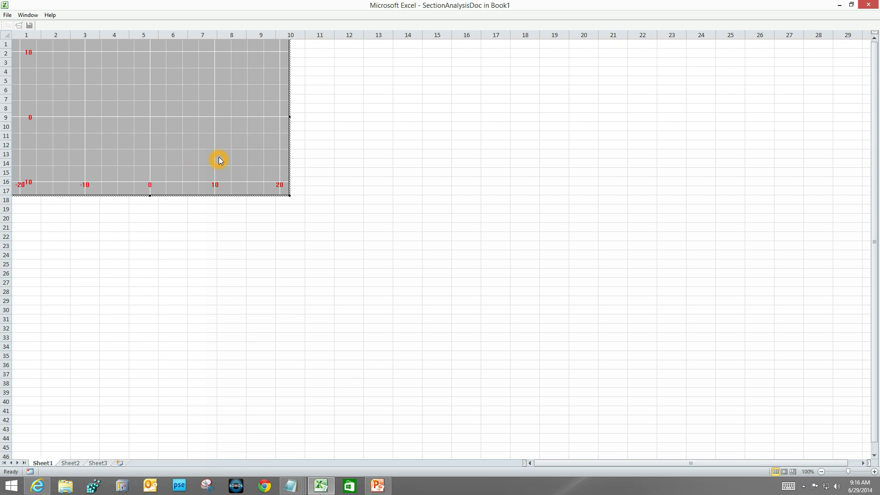
left_click(338, 6)
left_click(436, 145)
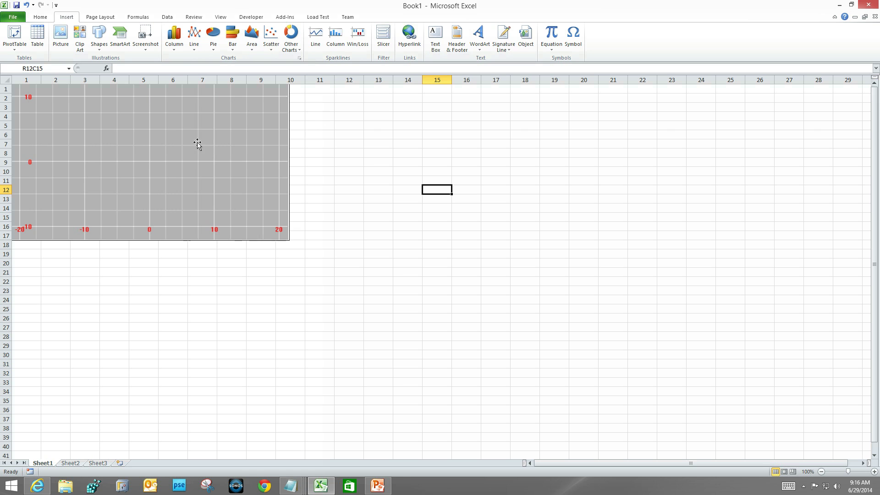
Step: Open the embedded section object in its own Structures Office window
left_click(165, 137)
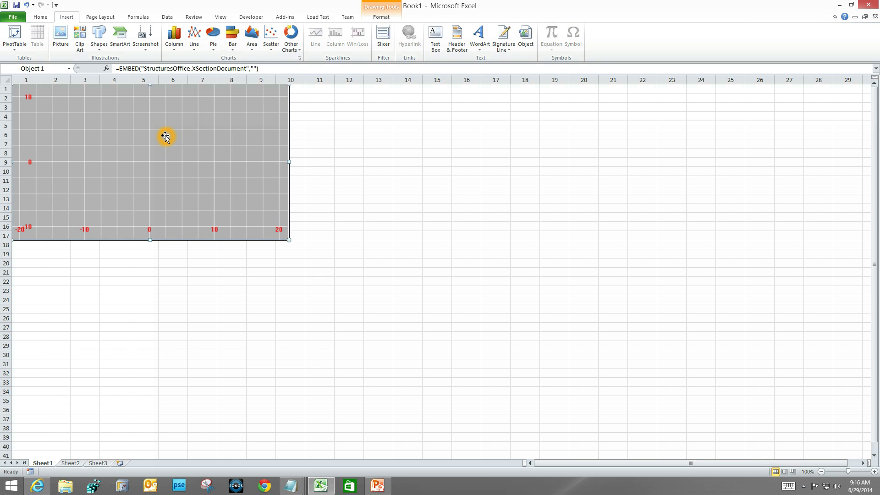
right_click(165, 137)
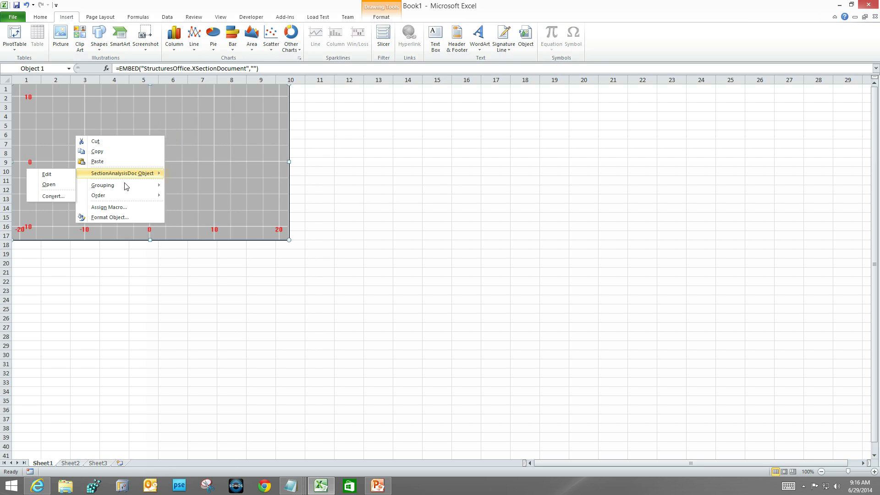
left_click(54, 184)
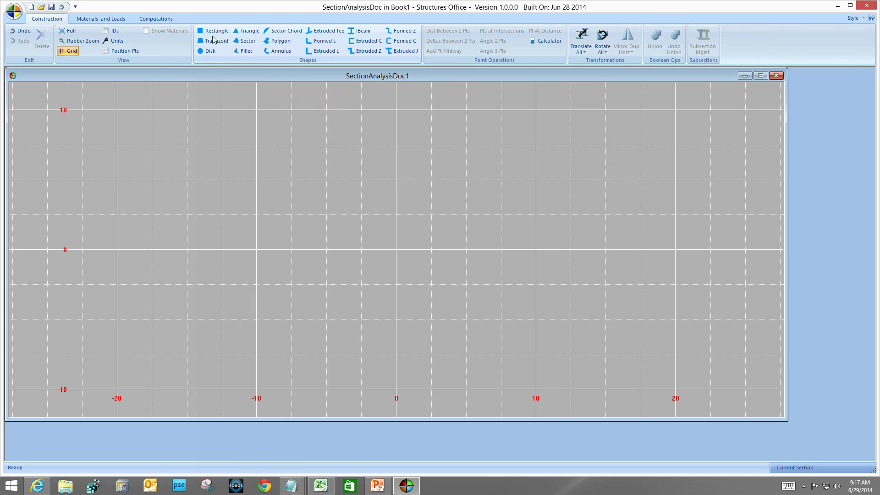
Step: Add a disk shape with a radius of 1 in centred at X 0, Y 0 to the section
left_click(202, 51)
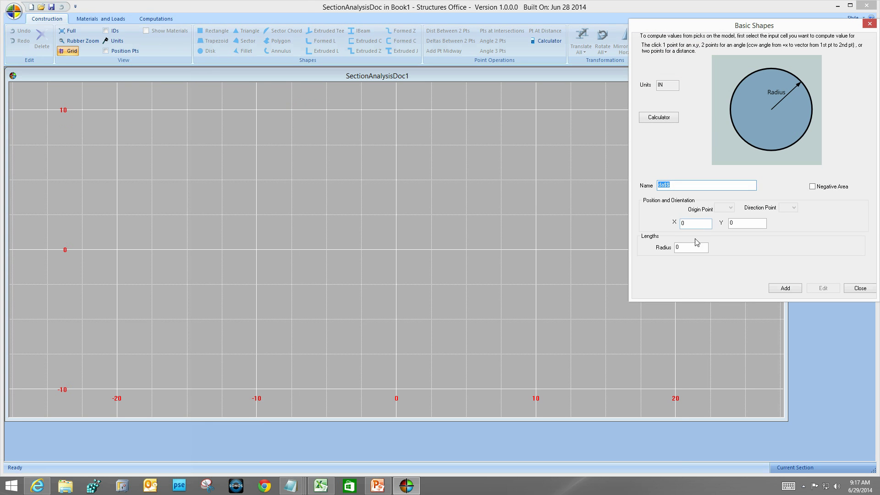
left_click(692, 248)
double_click(692, 247)
type("1")
left_click(798, 288)
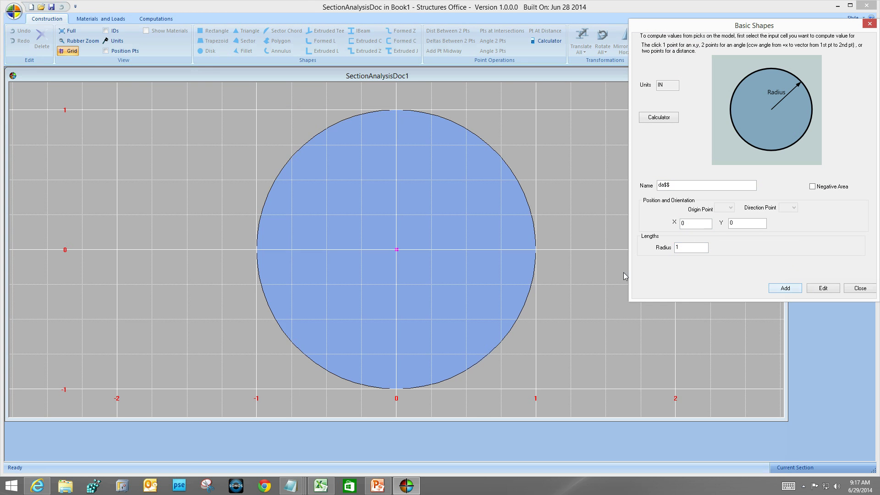
left_click(858, 289)
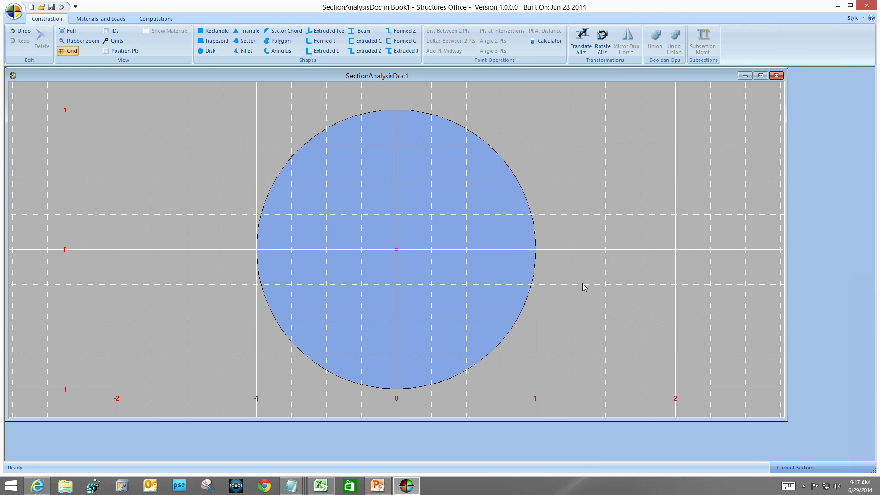
Step: Exit Structures Office back to Book1 and refresh the embedded section's image by activating and deactivating it in place
left_click(14, 11)
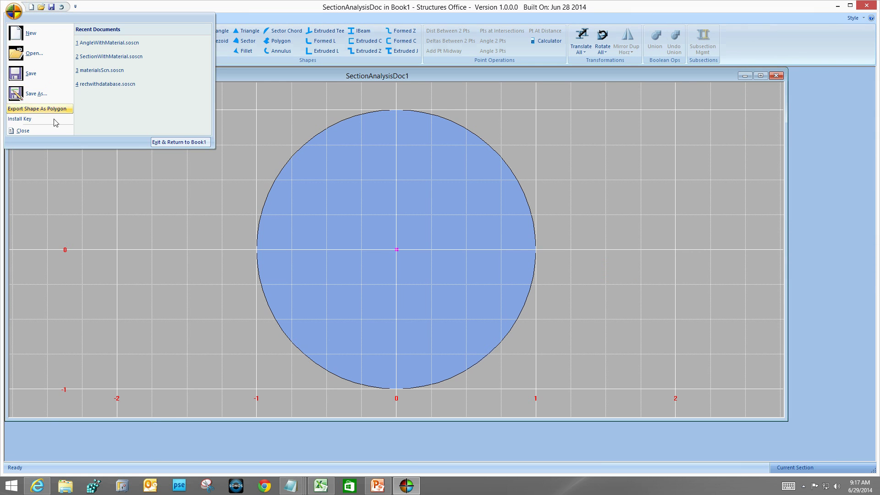
left_click(166, 142)
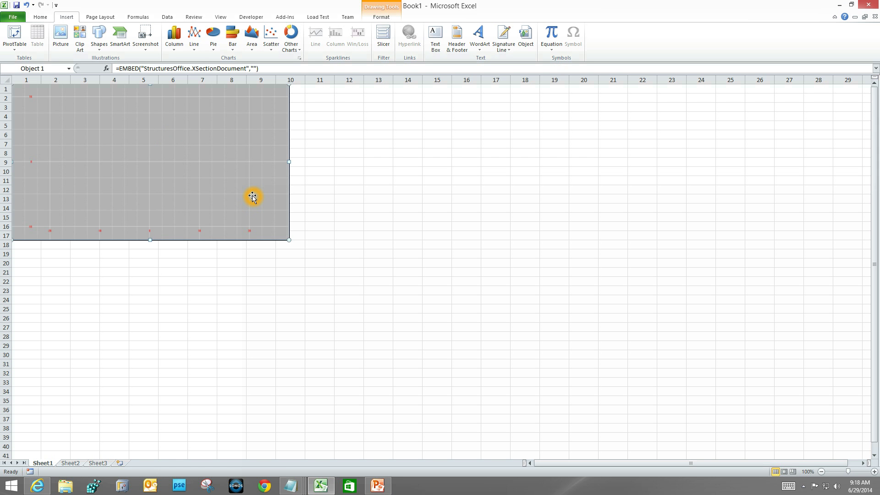
double_click(262, 216)
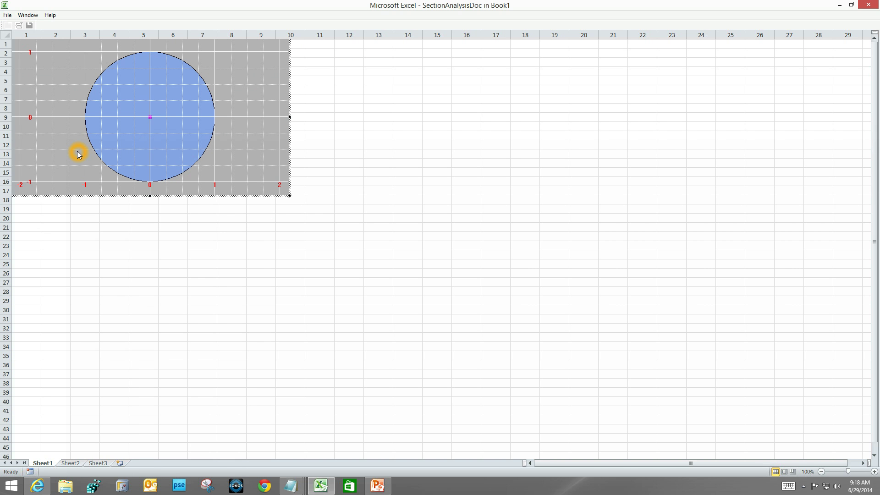
left_click(358, 211)
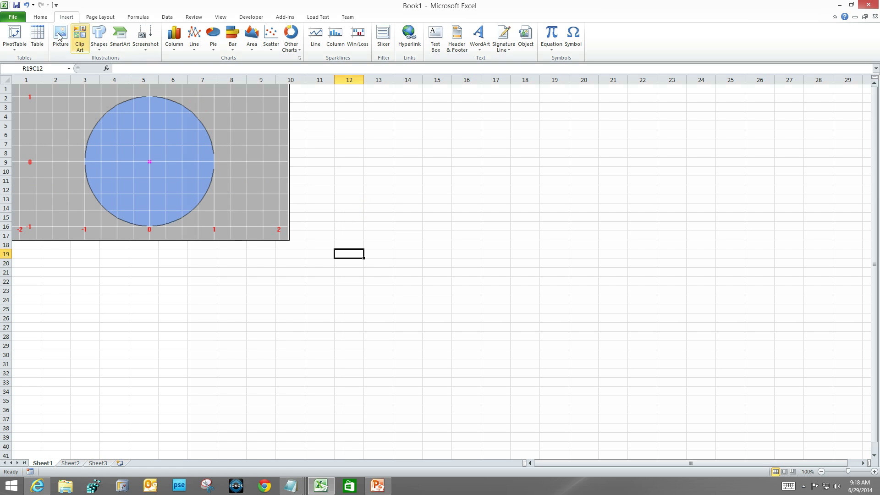
Step: Start saving the workbook in the Documents folder under the file name SectionCreation
left_click(16, 6)
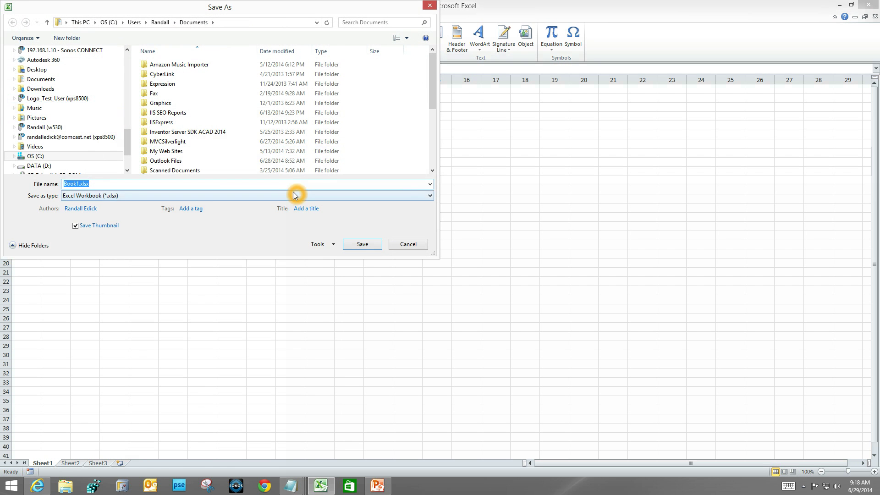
left_click(252, 185)
key("BackSpace")
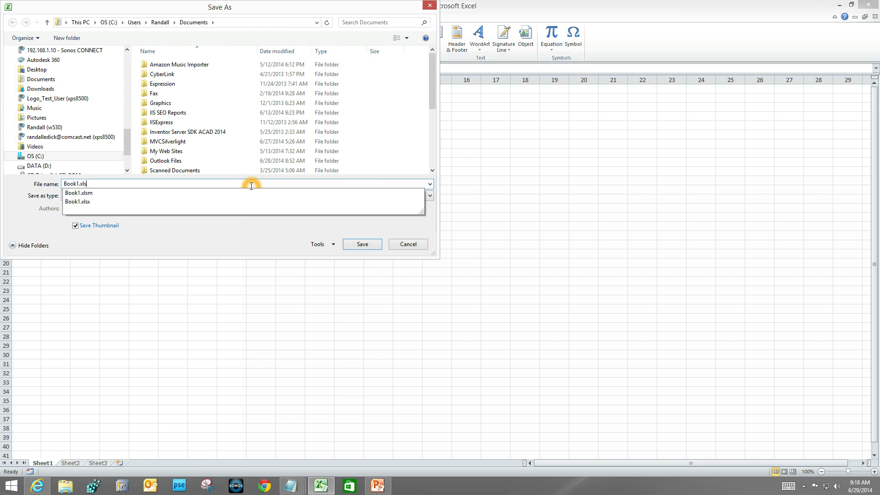
key("BackSpace")
key("BackSpace")
key("BackSpace")
key("BackSpace")
type("SectionCreate")
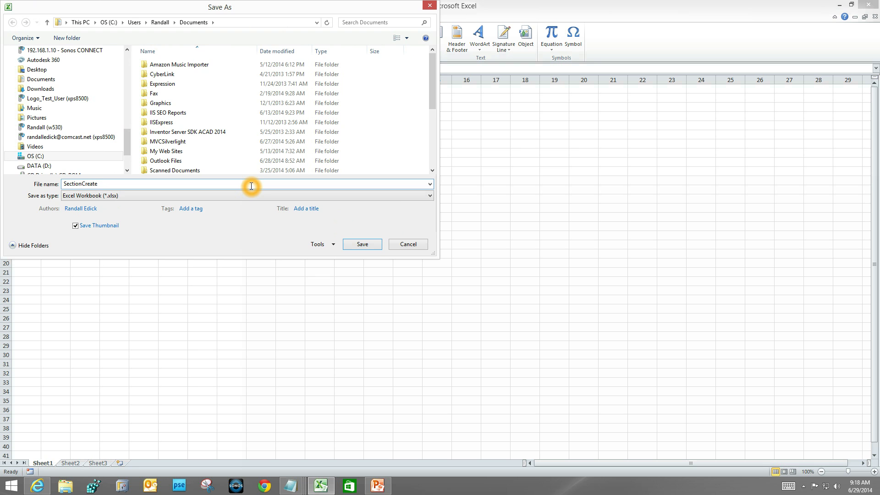
key("BackSpace")
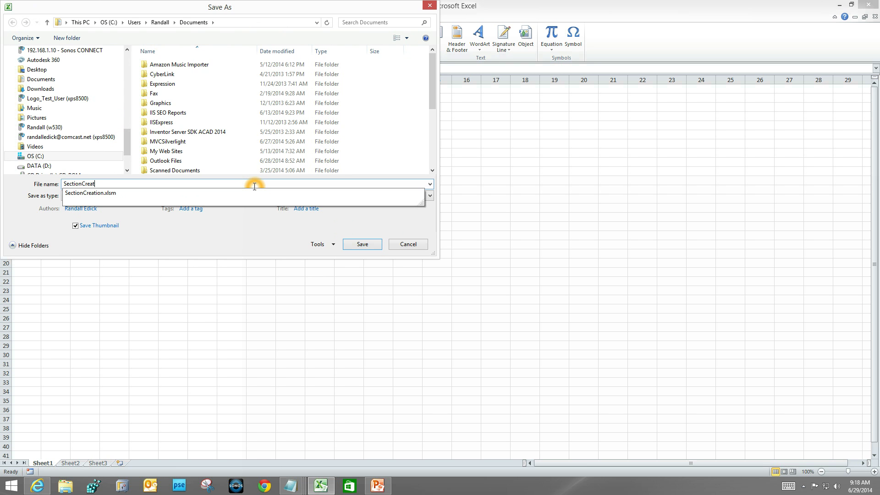
Step: Set the file type to Excel Macro-Enabled Workbook (*.xlsm) and complete the save
left_click(430, 196)
left_click(121, 214)
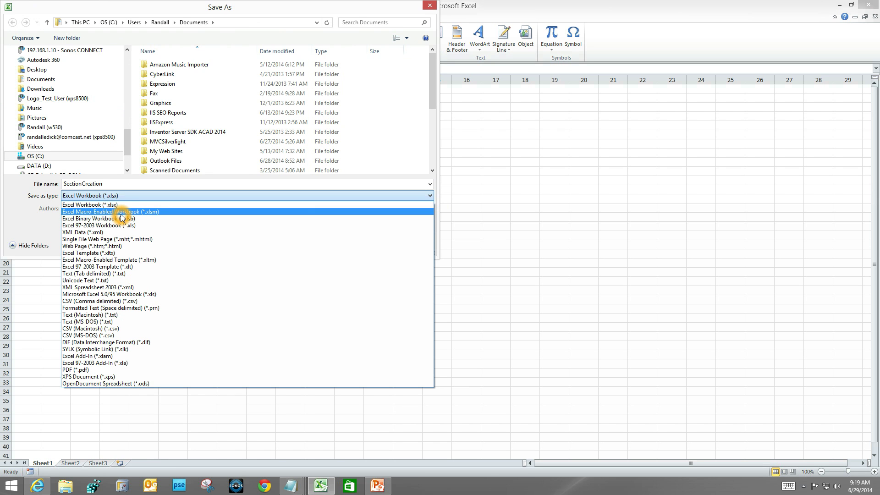
left_click(127, 214)
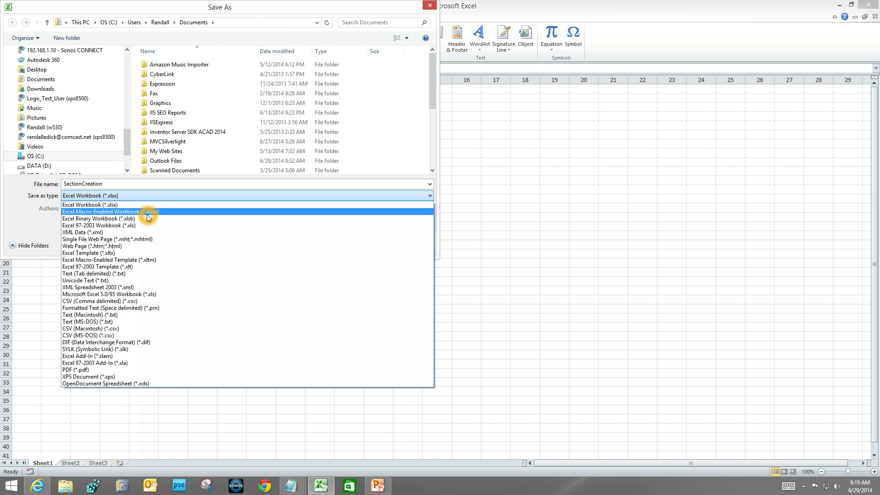
left_click(147, 214)
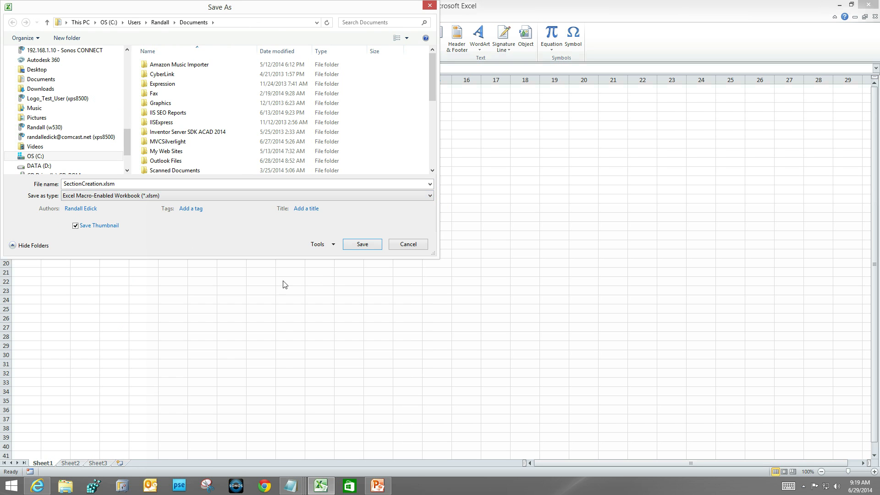
left_click(357, 250)
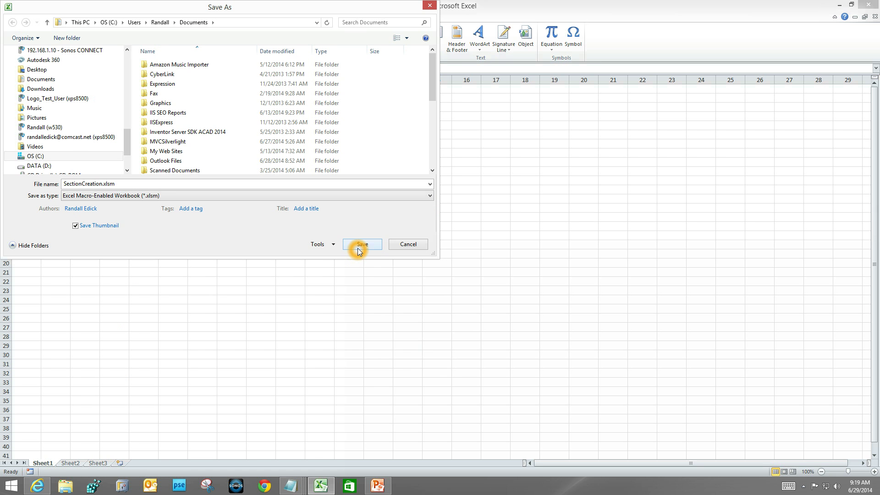
left_click(459, 244)
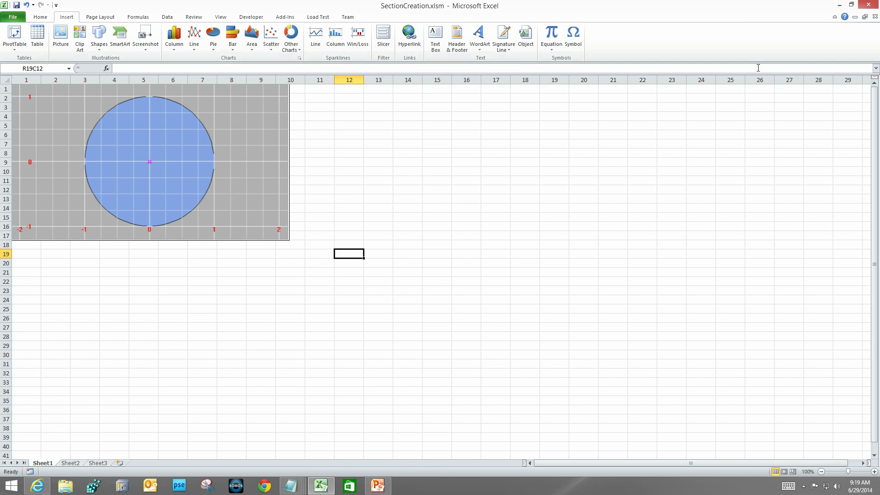
Step: Close Excel, relaunch it and reopen the recent workbook SectionCreation.xlsm
left_click(871, 6)
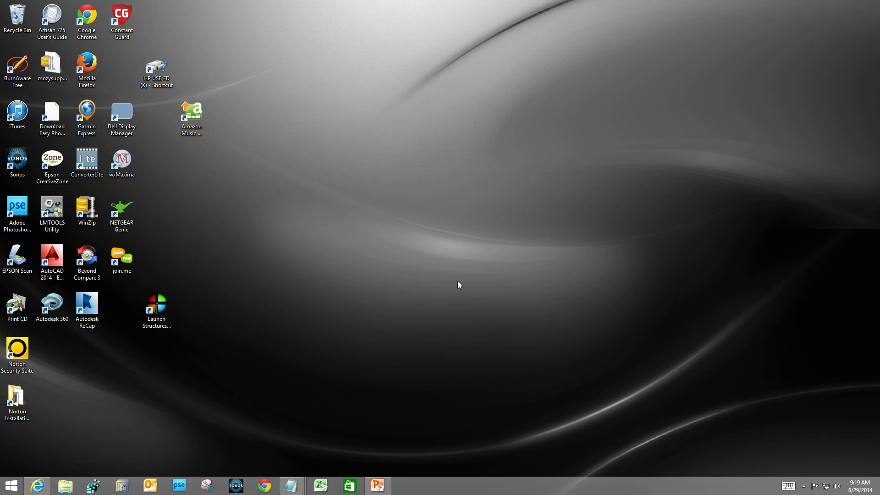
left_click(321, 485)
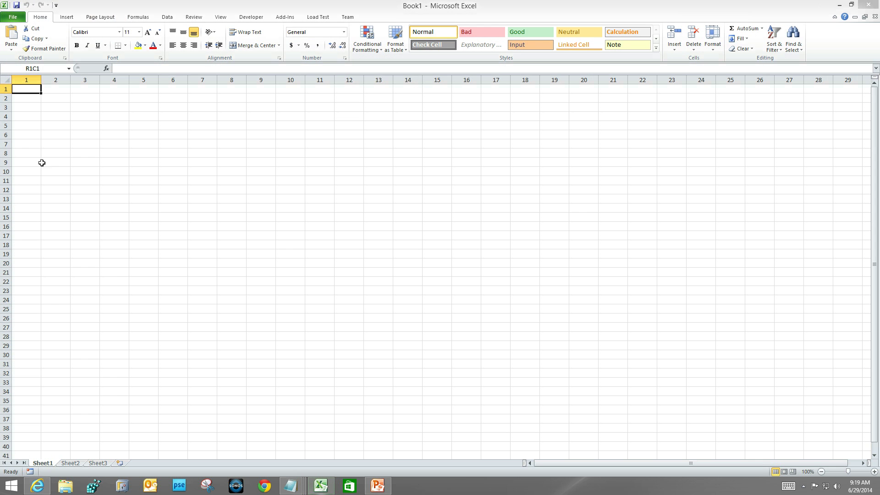
left_click(13, 17)
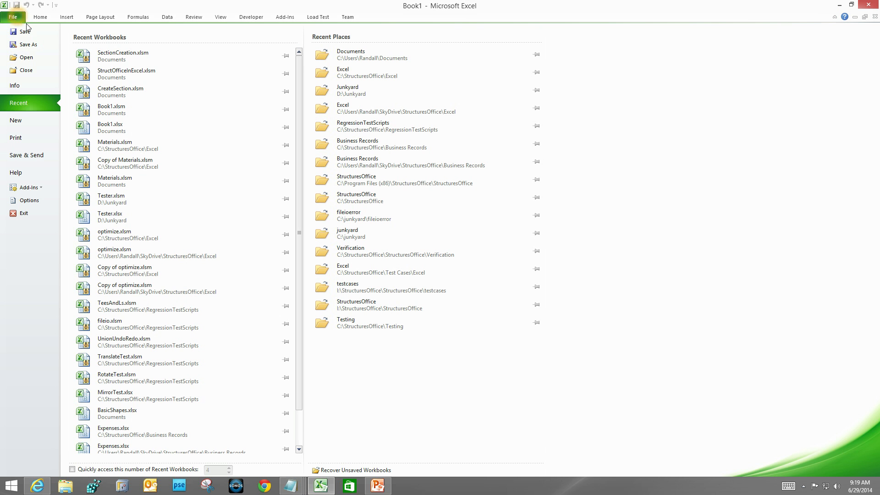
left_click(99, 51)
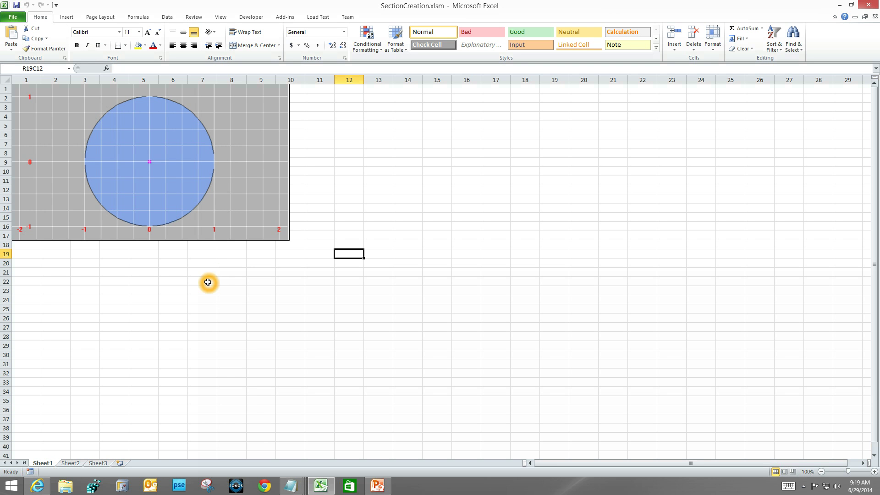
Step: Activate the embedded section object in place to check it, and return to the worksheet cells
double_click(253, 207)
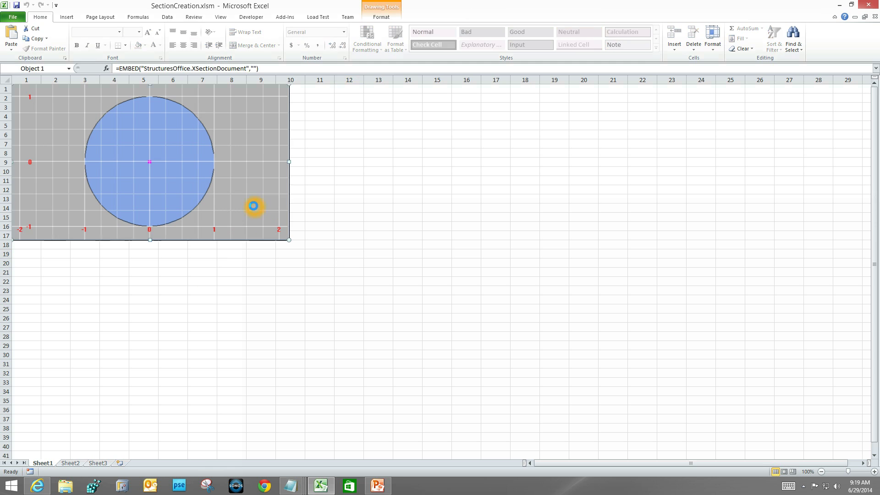
left_click(183, 290)
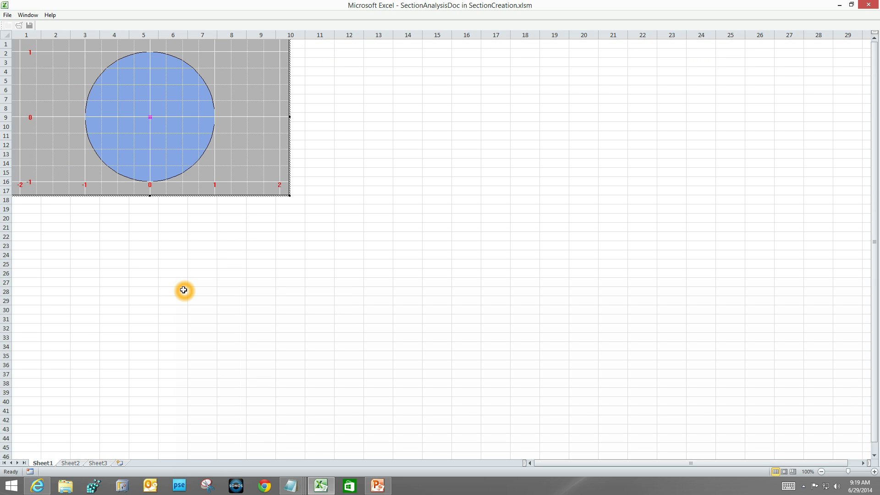
left_click(164, 201)
left_click(158, 231)
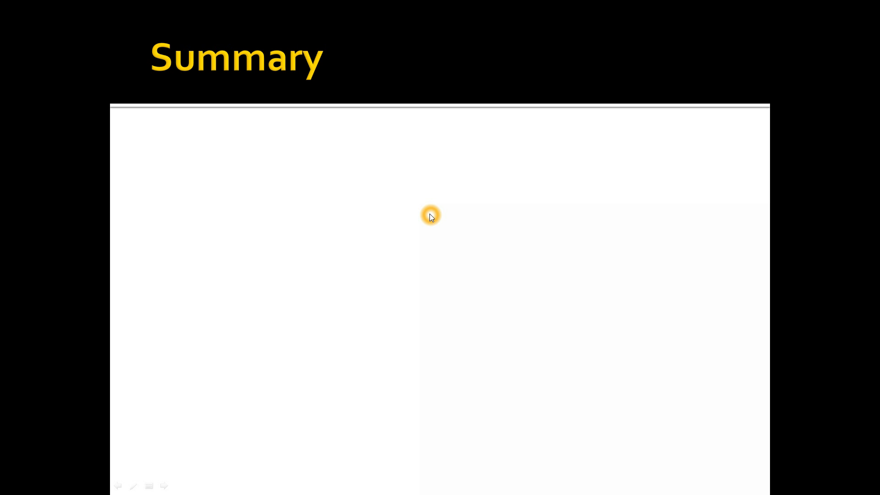
left_click(337, 220)
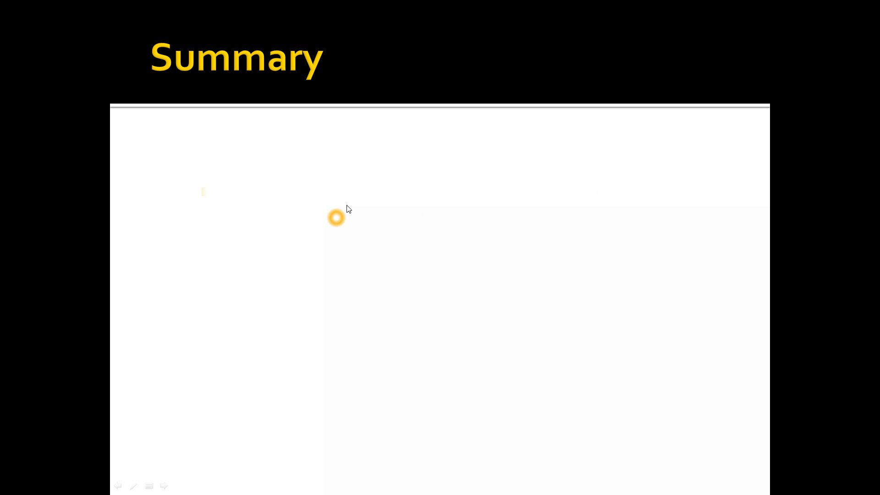